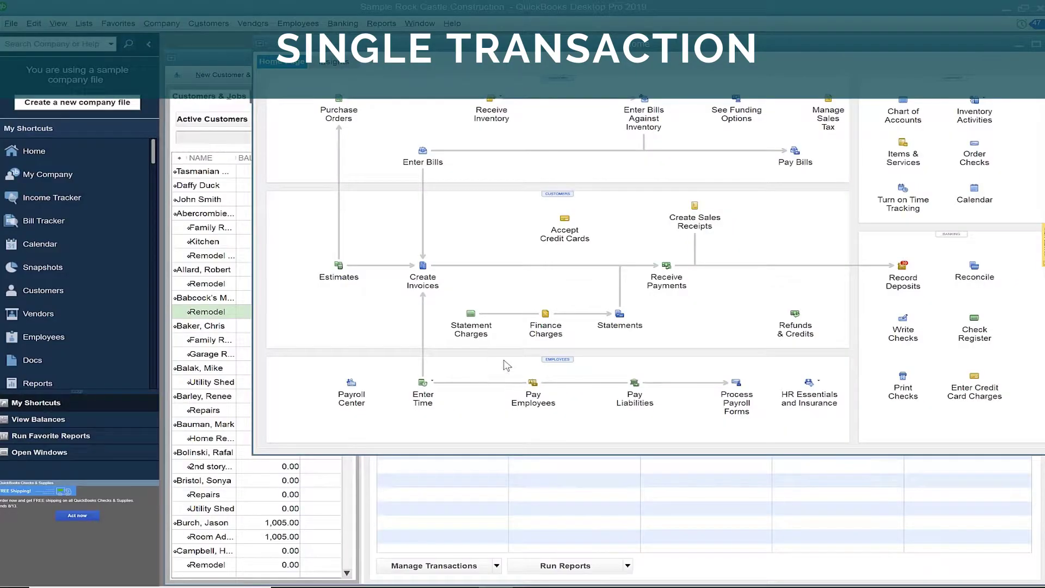
- Open the PINEAPPLE QB Process Payment form from the Customers > PINEAPPLE menu
left_click(211, 25)
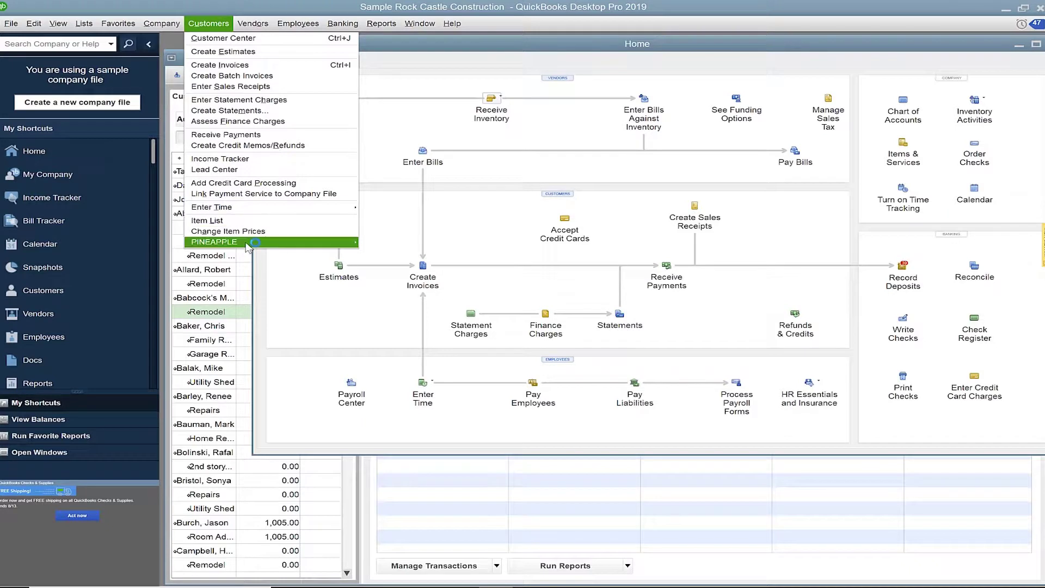
mouse_move(272, 245)
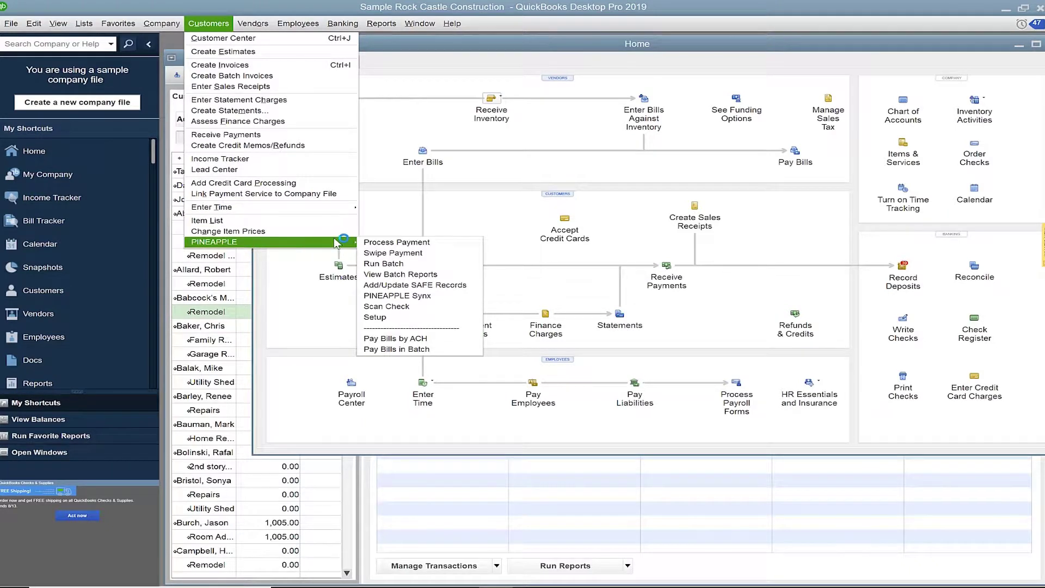
left_click(448, 246)
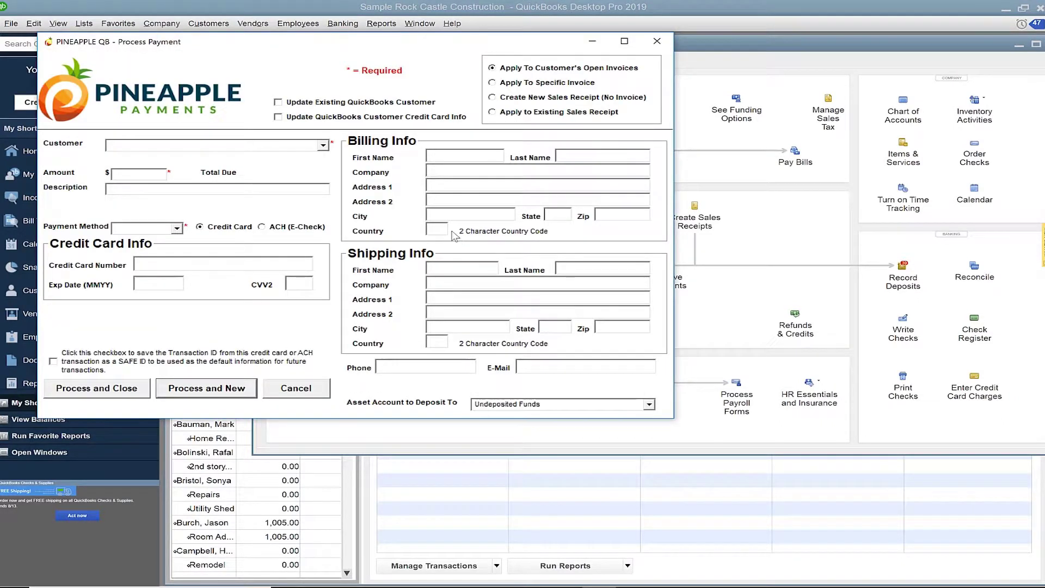
- Pick Daffy Duck as the customer and switch to applying the payment to a specific invoice
left_click(324, 145)
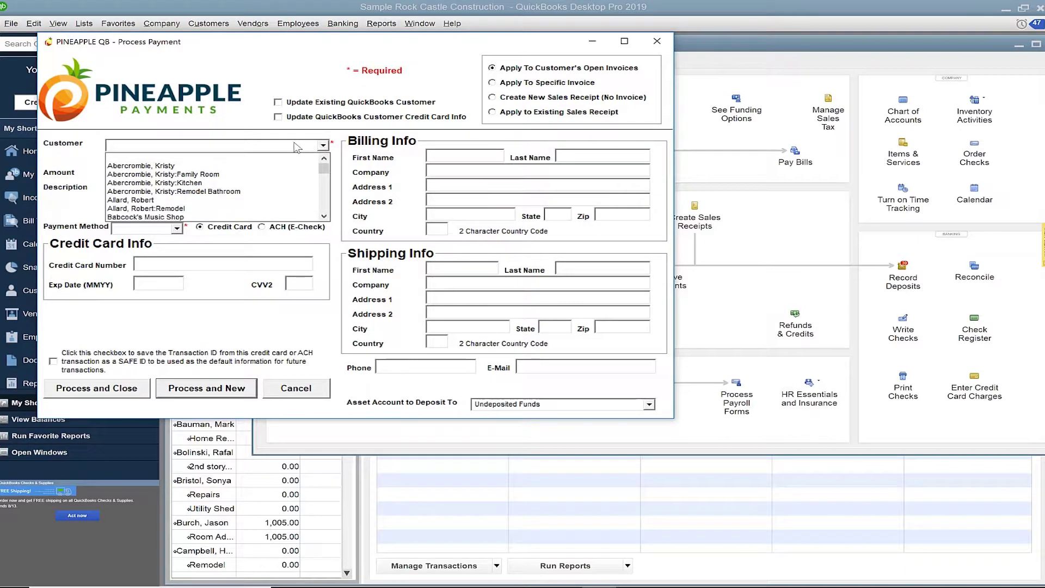
type("D")
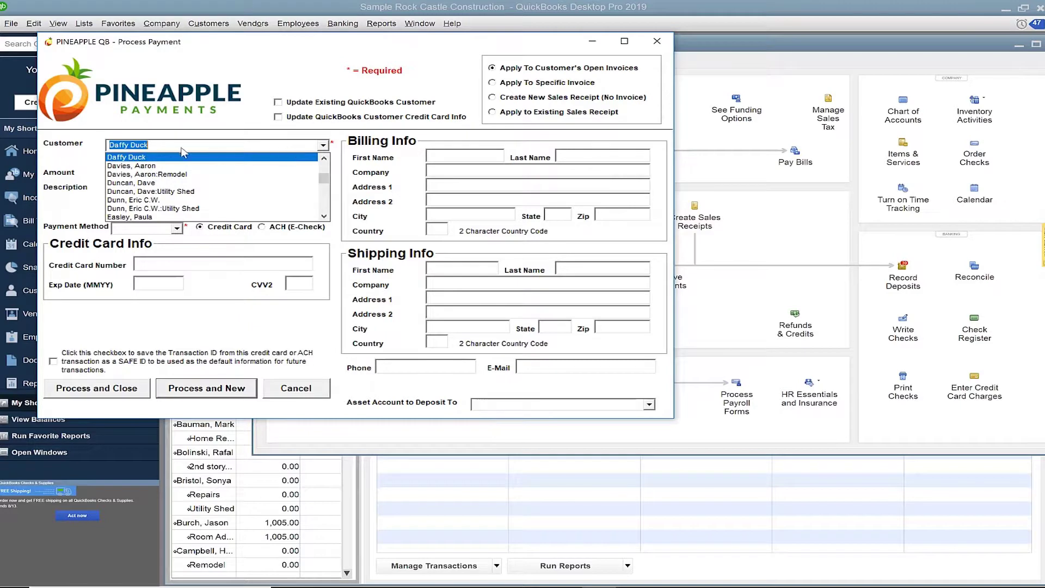
type("Daf")
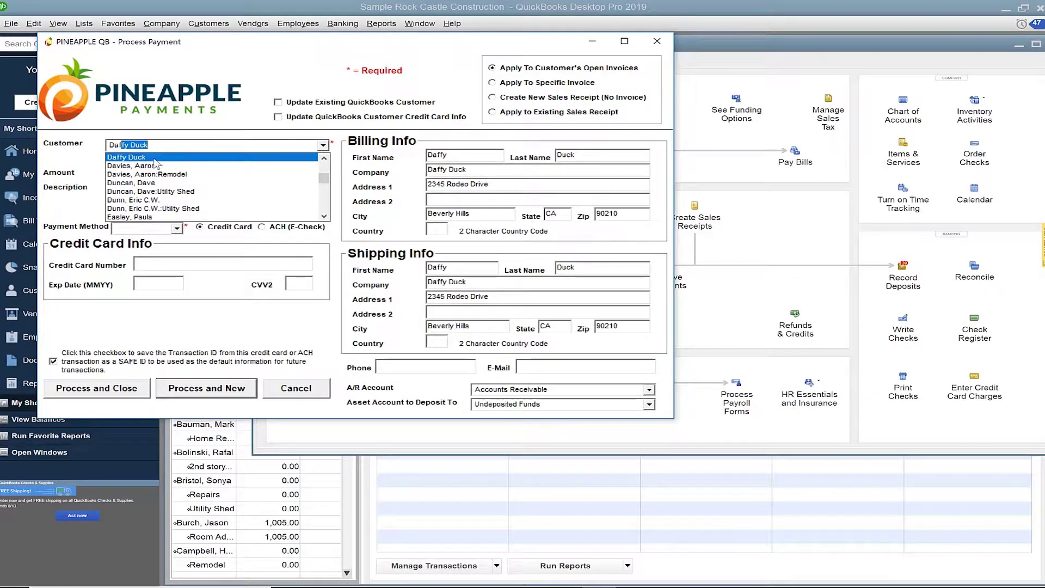
left_click(151, 158)
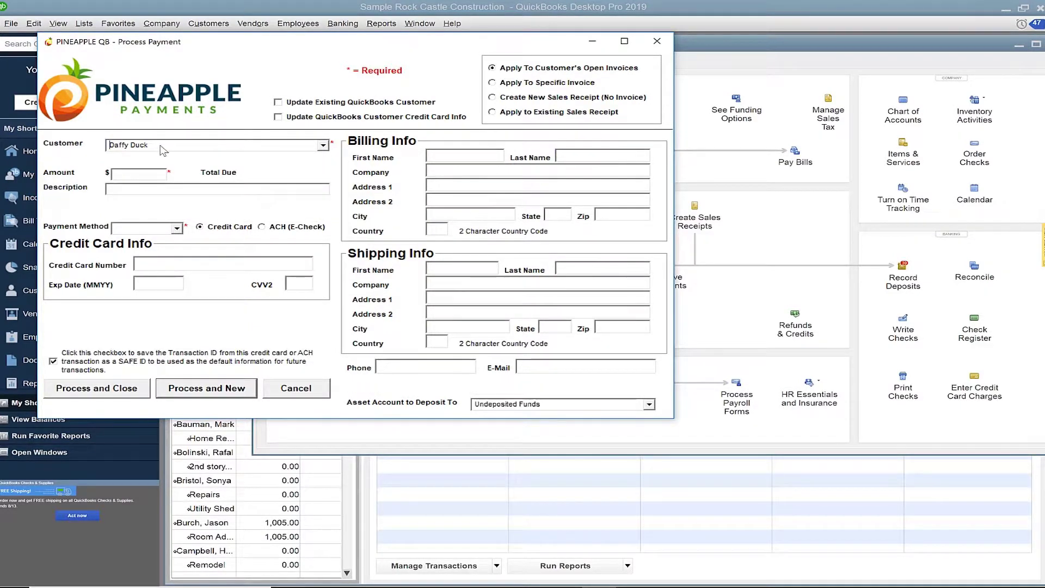
left_click(161, 145)
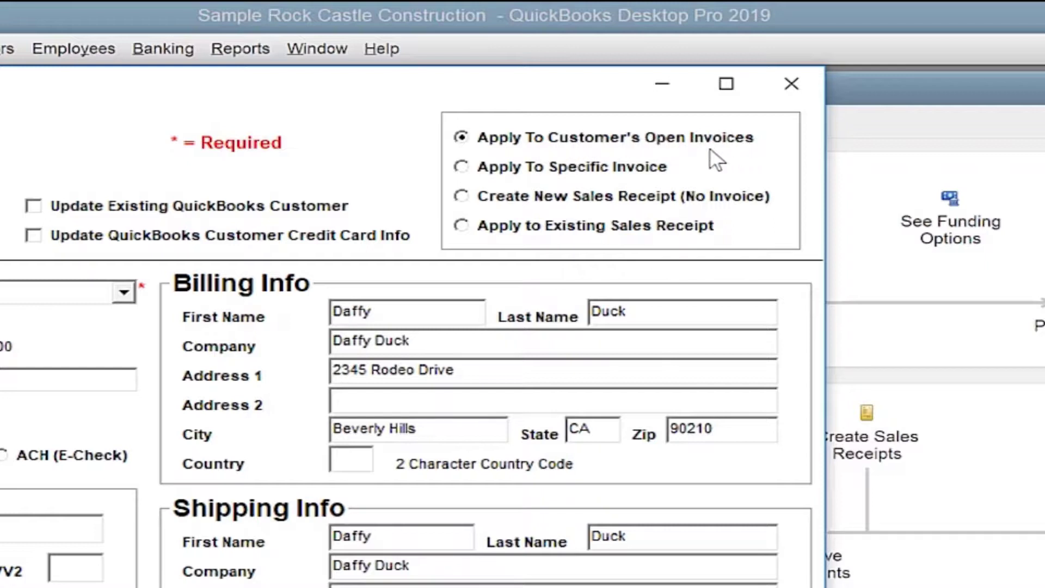
left_click(462, 168)
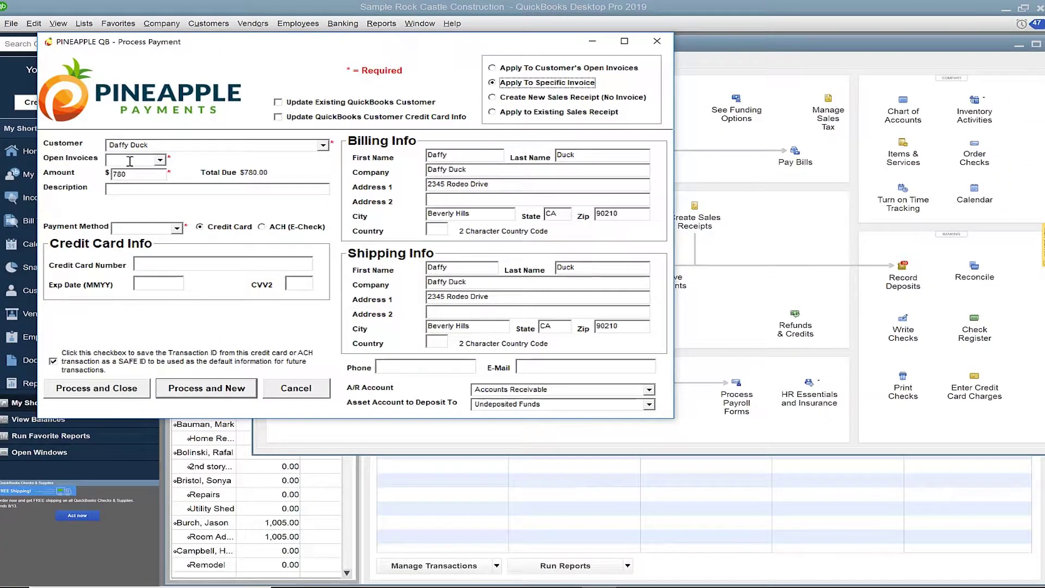
- Choose open invoice 5, set the amount to 540, and keep the 'Payment for Invoice #5' description
left_click(160, 160)
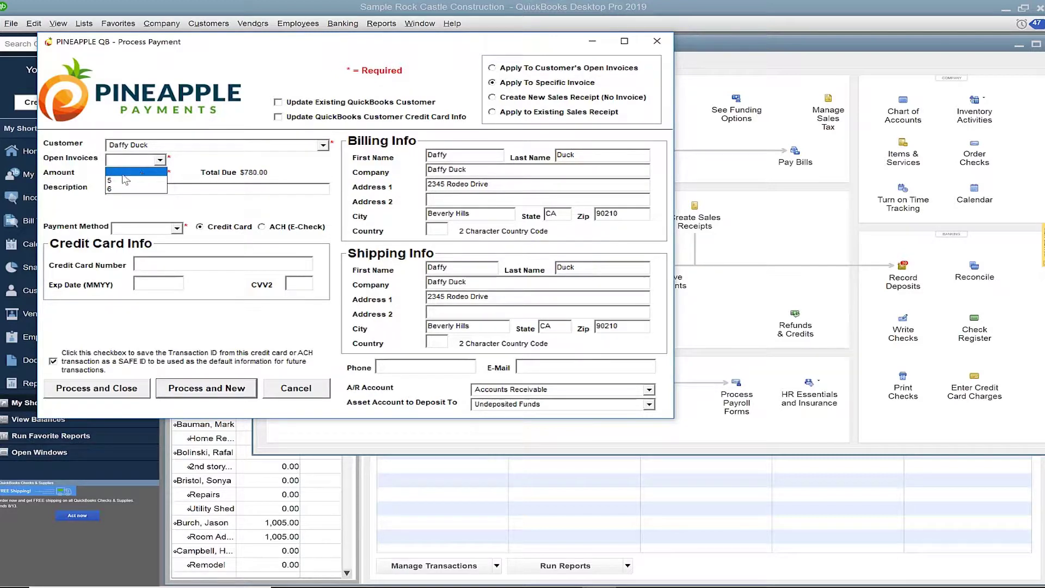
left_click(120, 181)
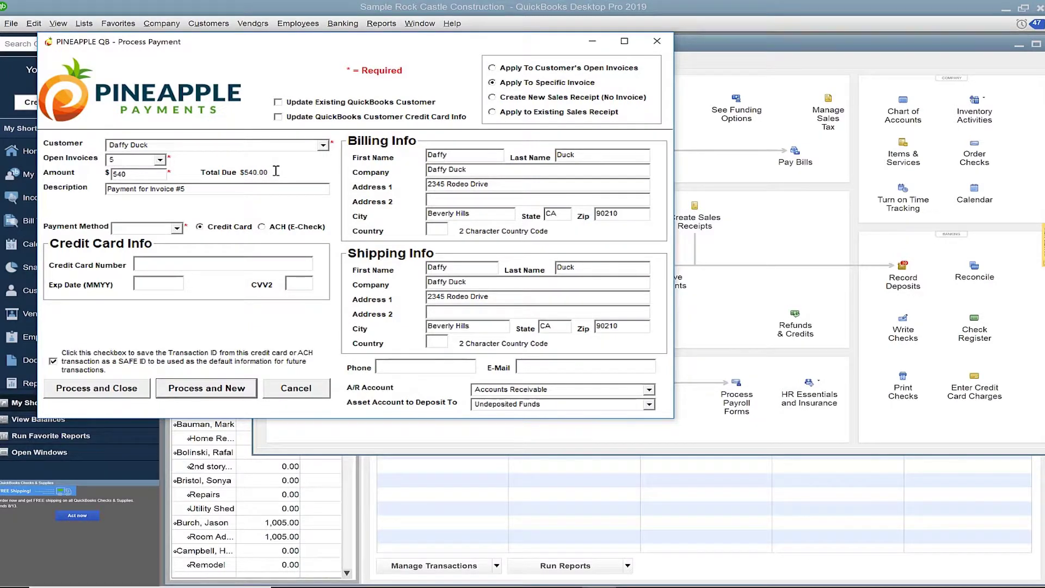
left_click(153, 175)
key("BackSpace")
key("BackSpace")
type("00")
key("BackSpace")
key("BackSpace")
type("40")
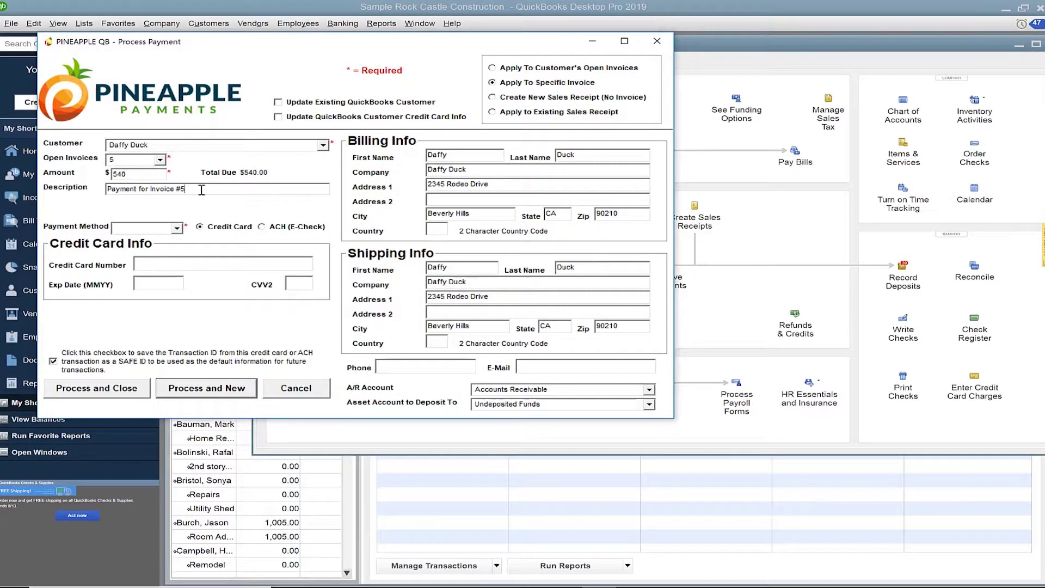
key("Tab")
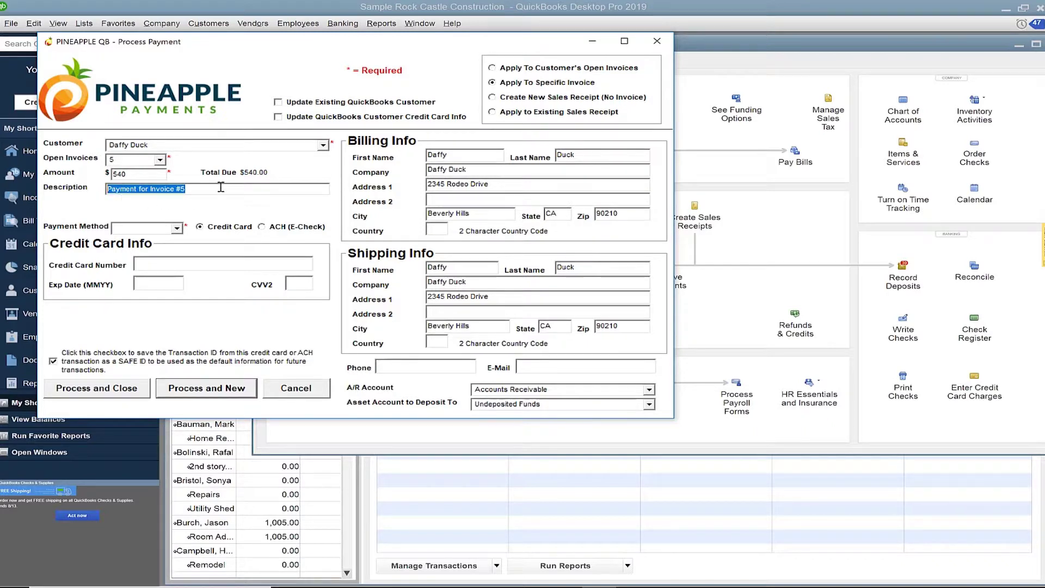
left_click(219, 189)
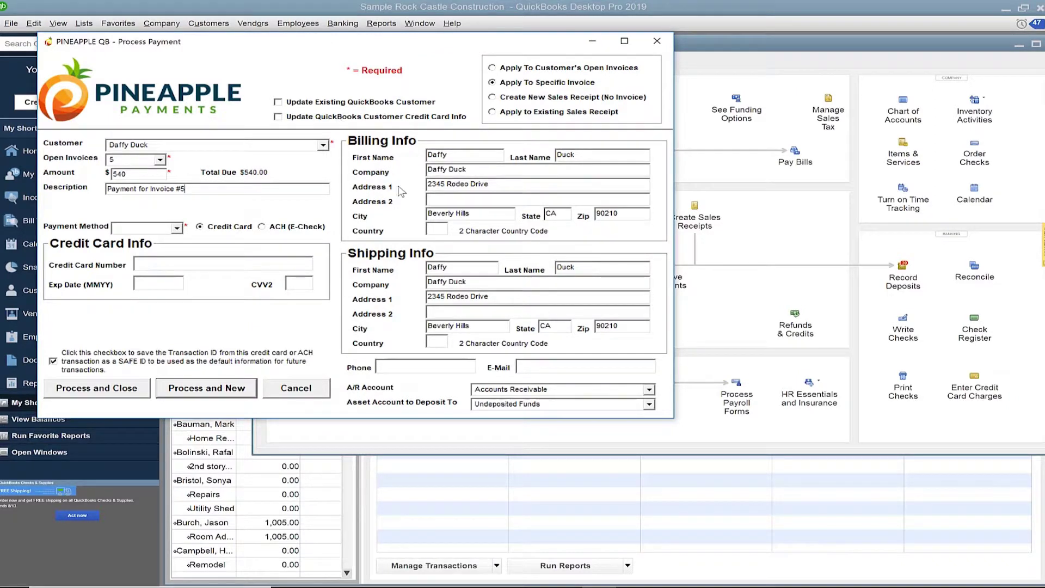
- Change Billing Address 1 to 2345 Rodeo St., leaving Update Existing QuickBooks Customer unchecked
left_click_drag(493, 185, 421, 185)
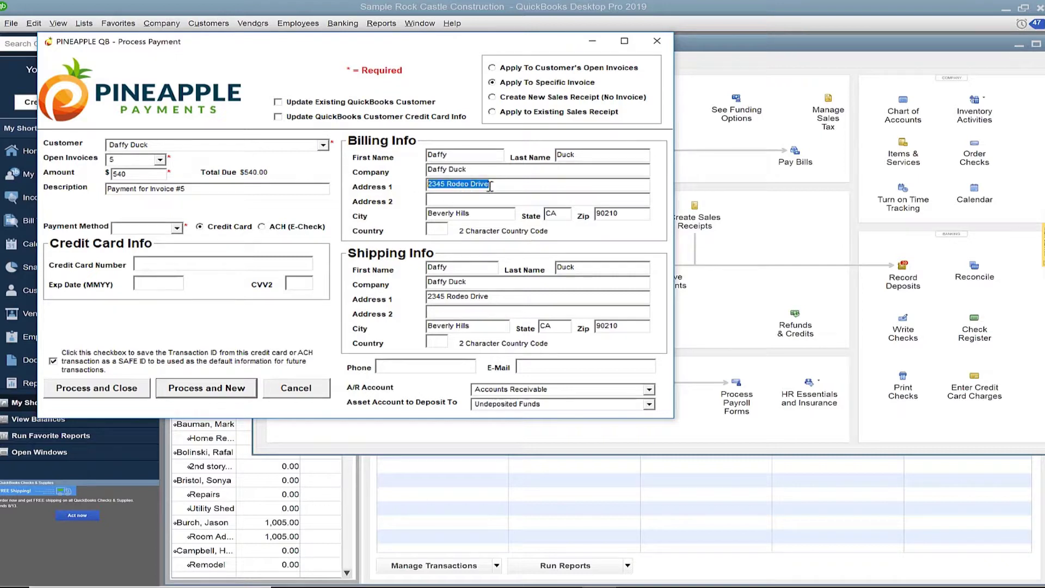
left_click(522, 185)
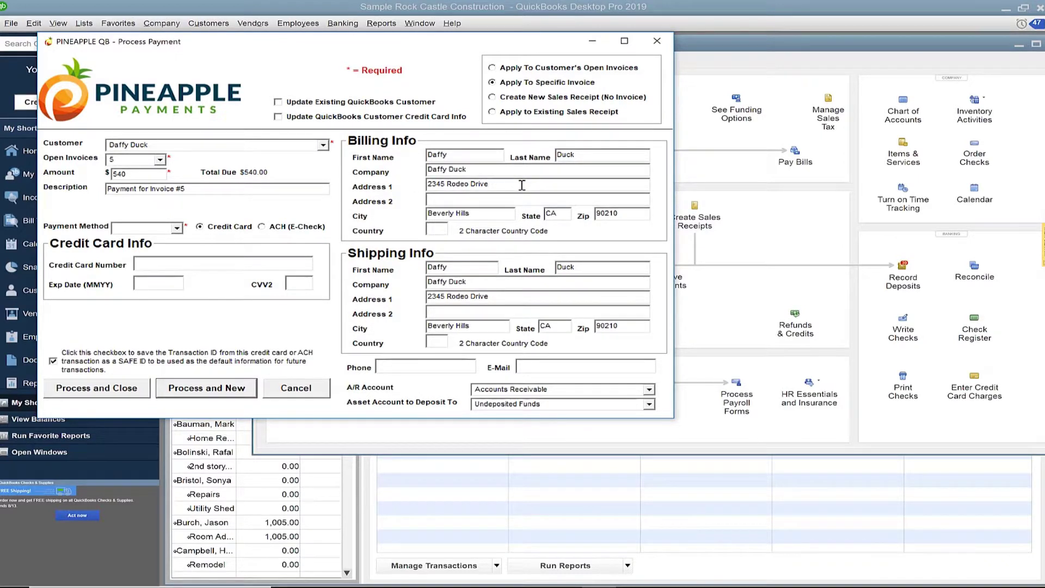
key("BackSpace")
key("BackSpace")
key("BackSpace")
key("BackSpace")
key("BackSpace")
type("St.")
left_click(278, 103)
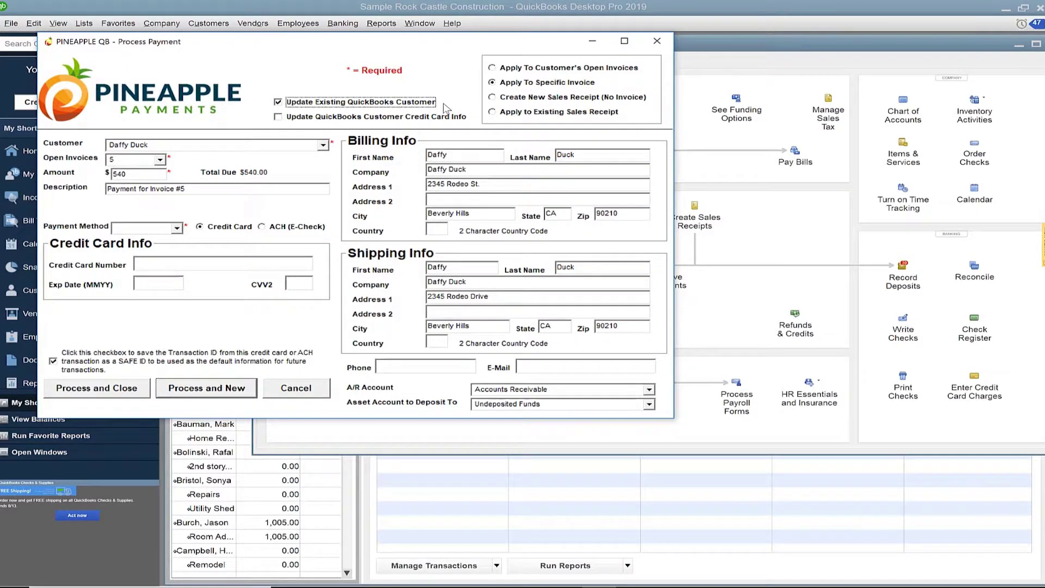
left_click(279, 103)
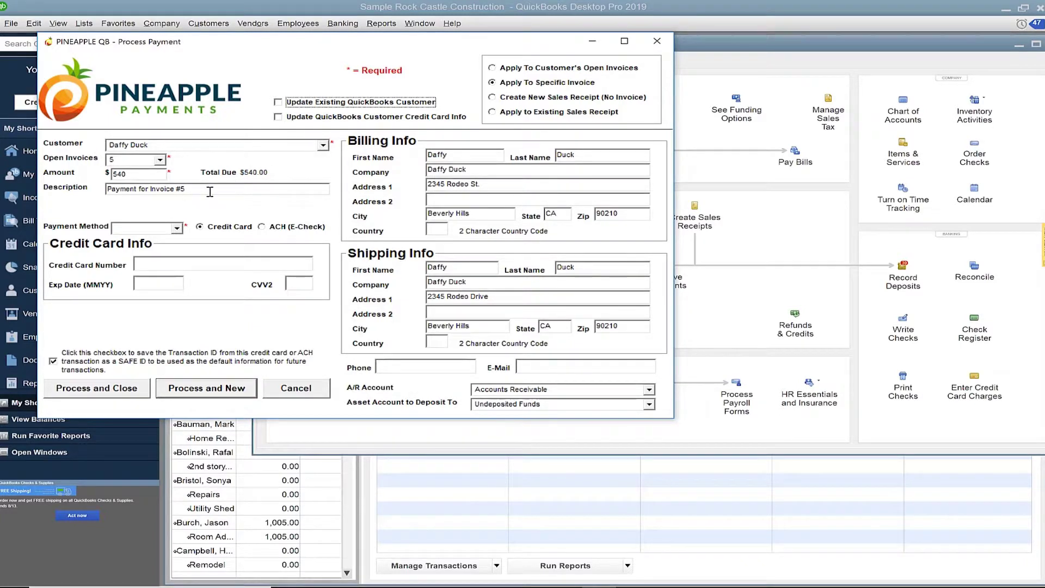
left_click(177, 229)
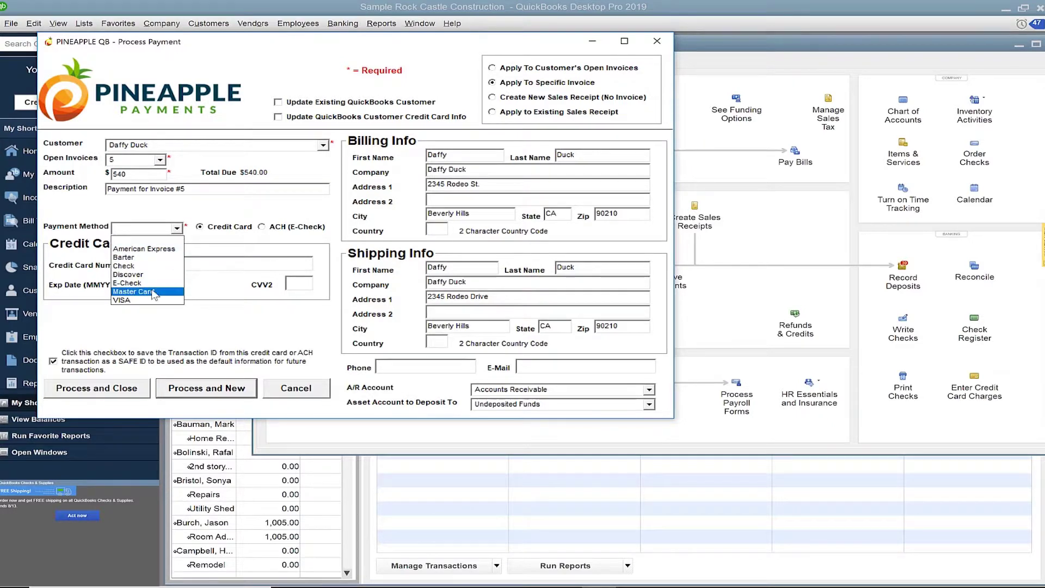
- Pay by VISA with the card number, expiry date and CVV2, no SAFE ID, and process it
left_click(141, 305)
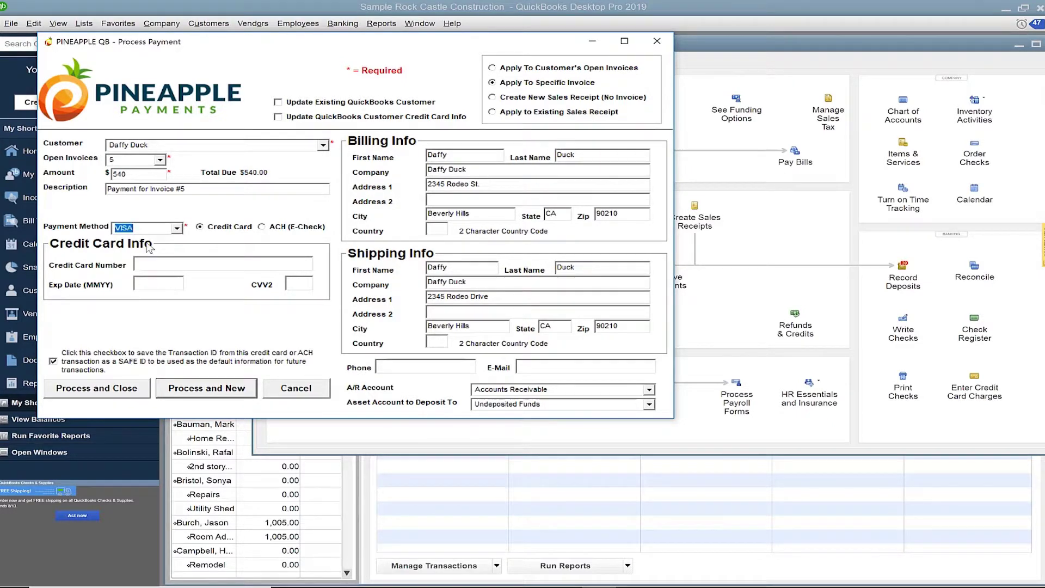
left_click(164, 263)
key("ctrl+v")
type("1221")
left_click(291, 283)
type("123")
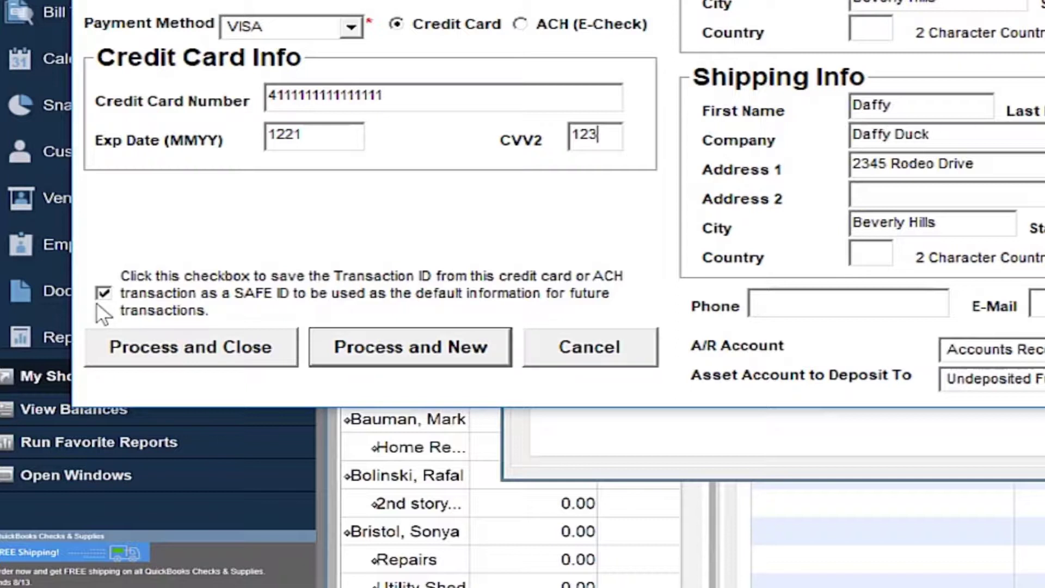
left_click(102, 294)
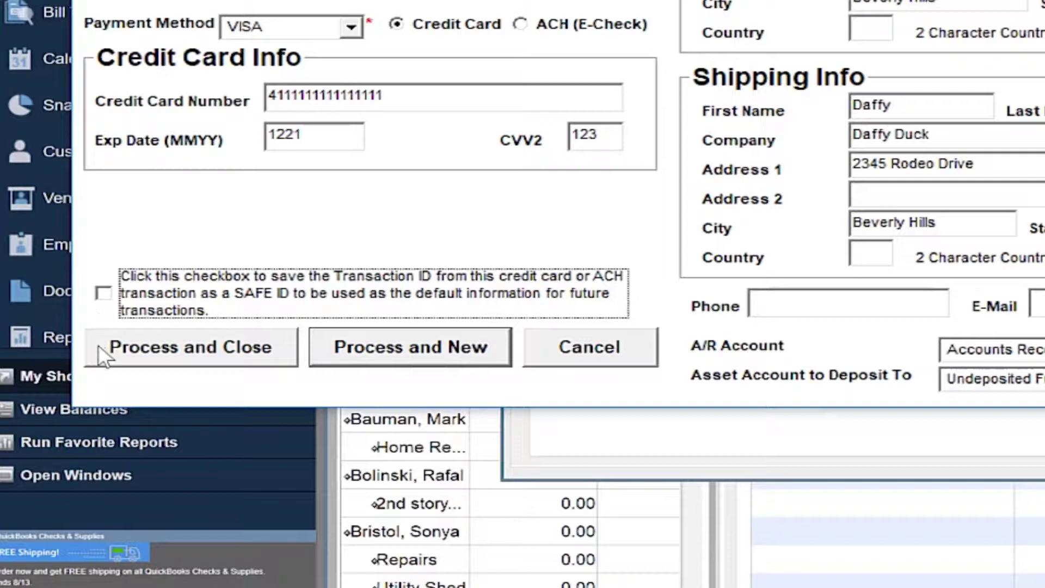
left_click(166, 360)
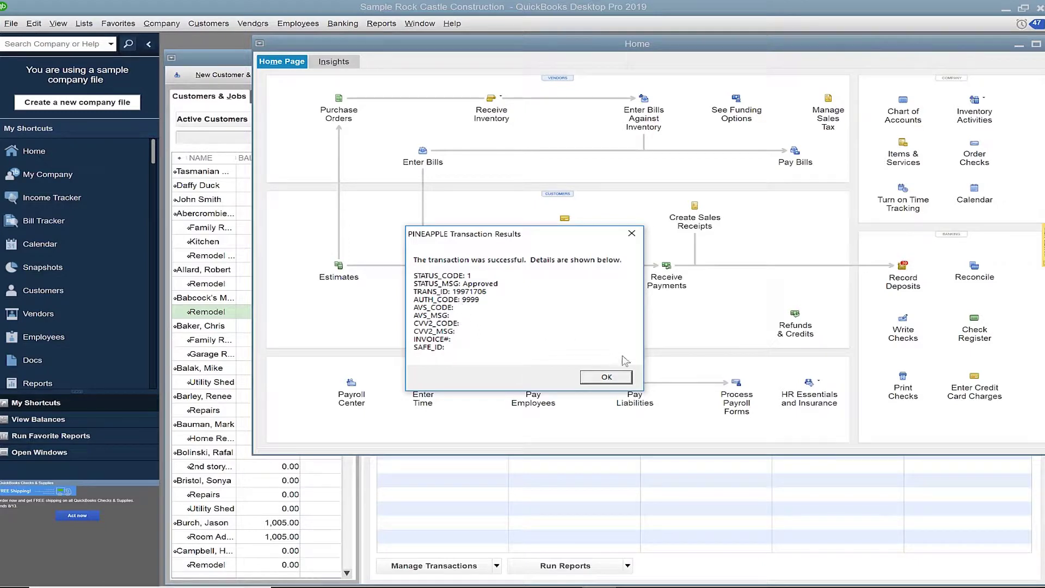
- Acknowledge the Approved, successful PINEAPPLE Transaction Results dialog
left_click(623, 381)
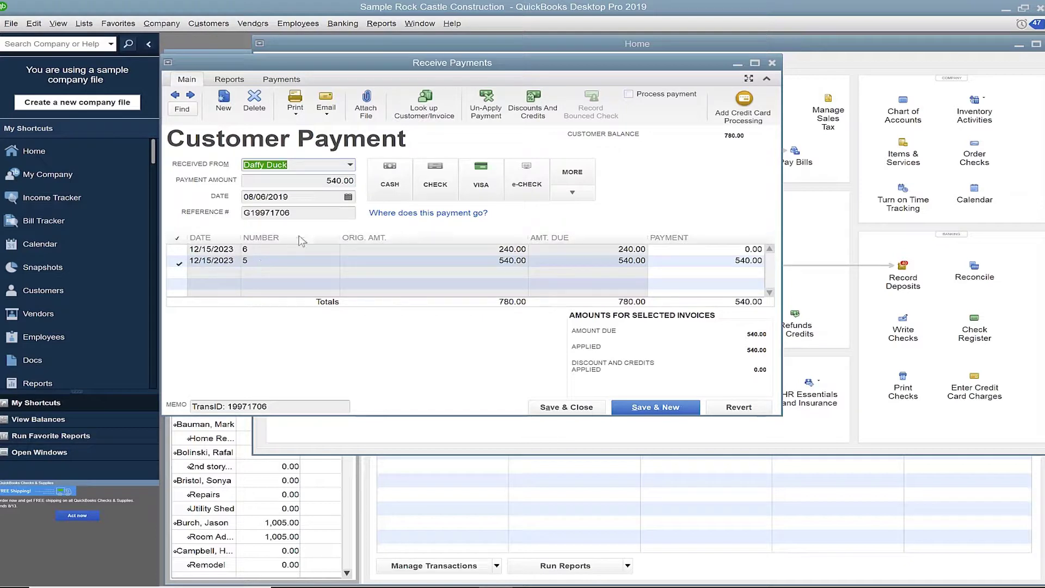
- Check the reference number, 540.00 amount and date, then Save & Close the payment
left_click(306, 215)
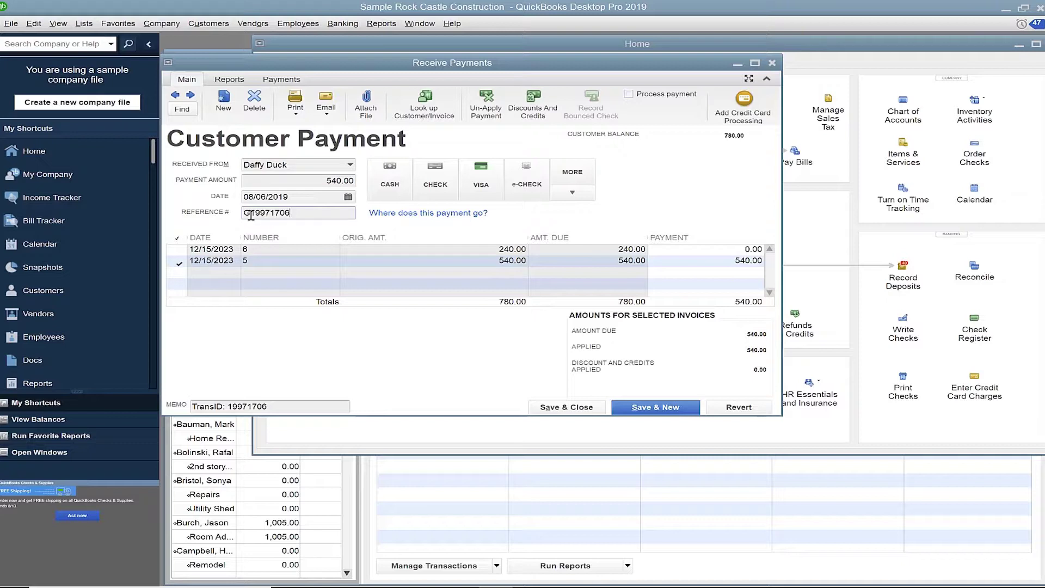
left_click_drag(245, 214, 300, 216)
left_click(305, 215)
left_click(308, 182)
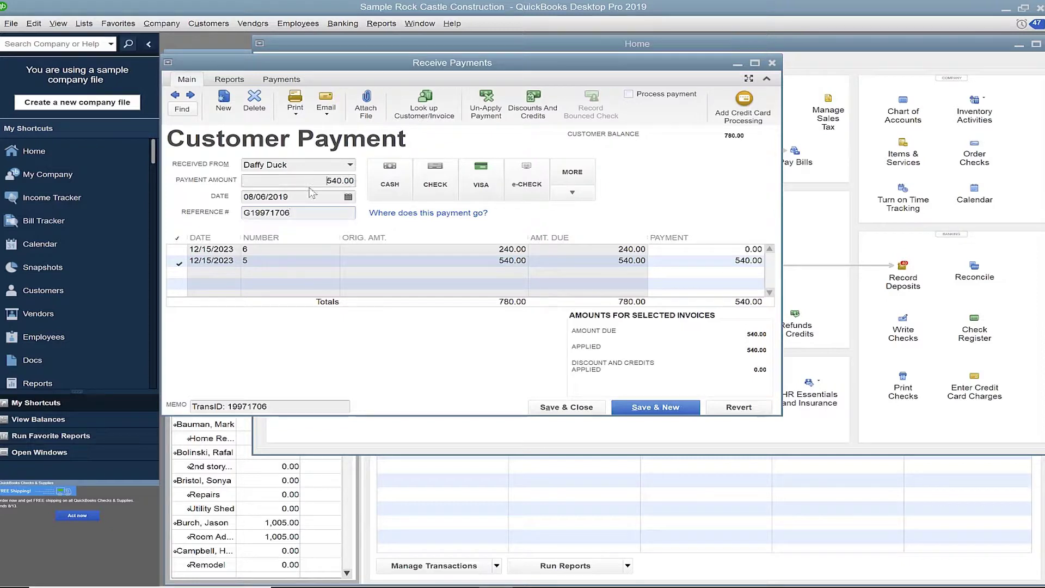
left_click(311, 196)
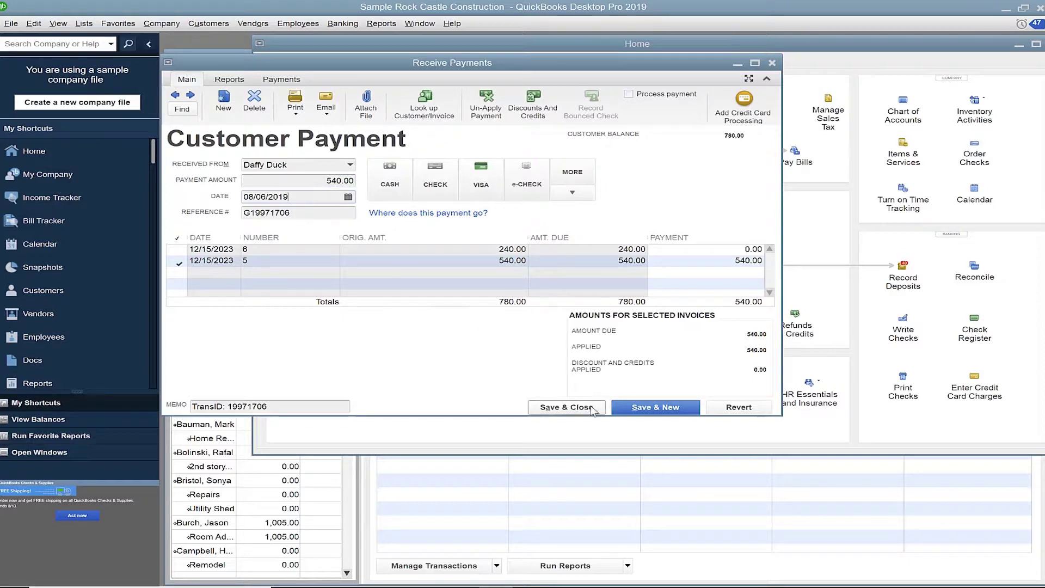
left_click(566, 407)
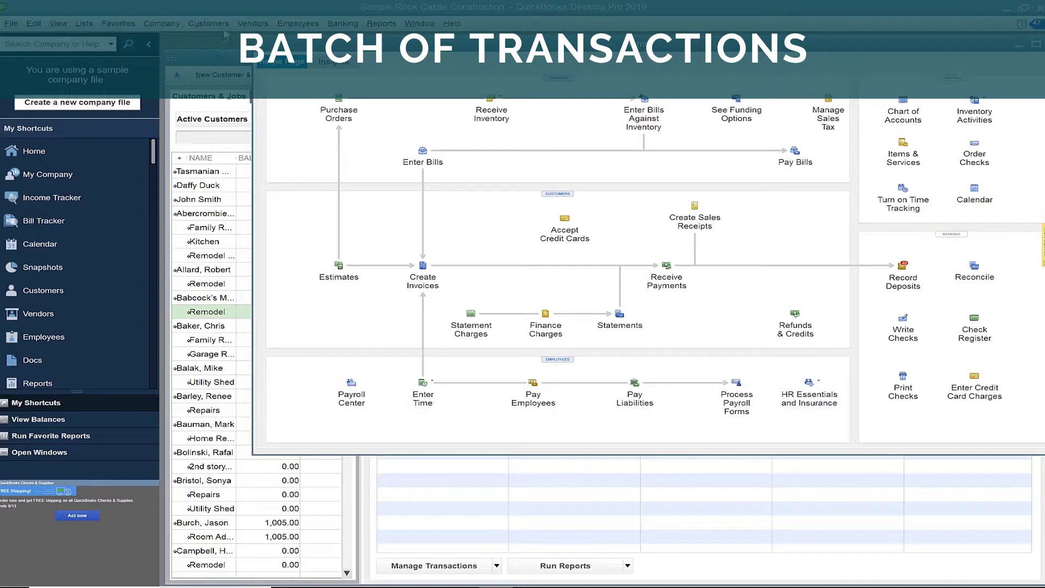
- Open Pineapple's Run Batch window and filter for customers with balances to charge
left_click(209, 23)
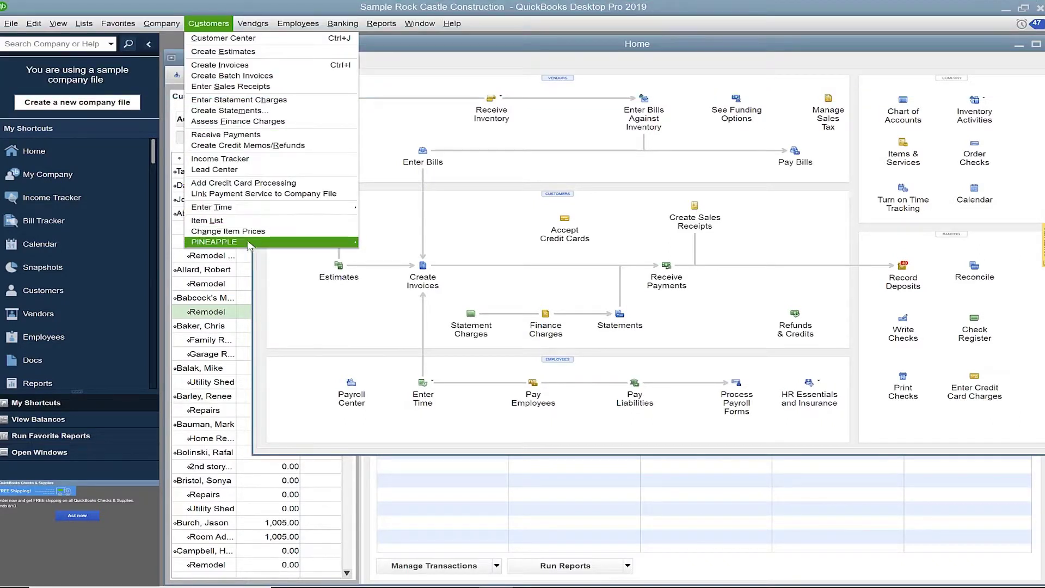
mouse_move(250, 244)
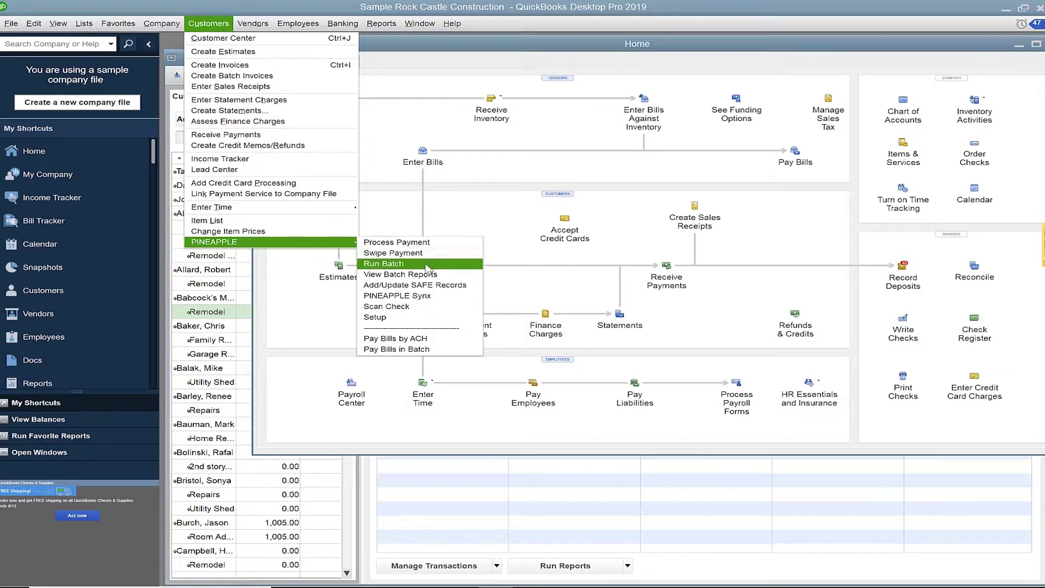
left_click(407, 264)
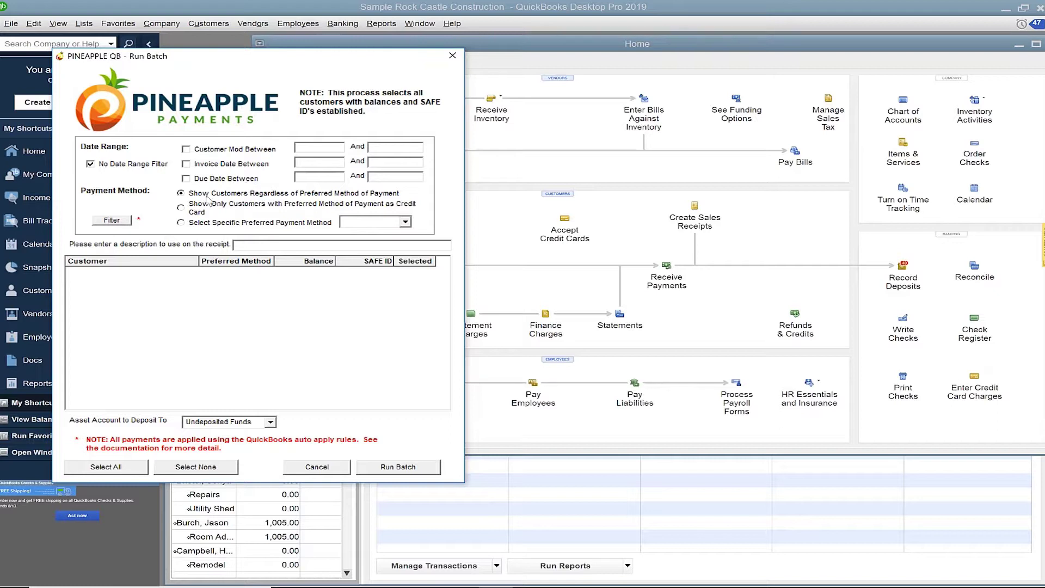
left_click(129, 223)
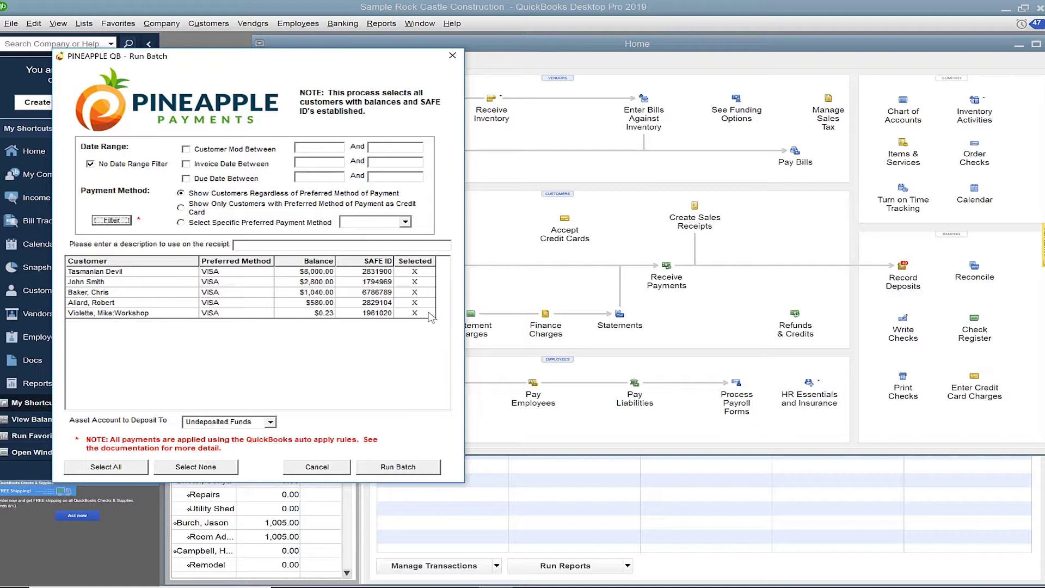
- Toggle the $0.23 Workshop job, set Tasmanian Devil's charge to $10.00, and run the batch
left_click(429, 313)
double_click(327, 272)
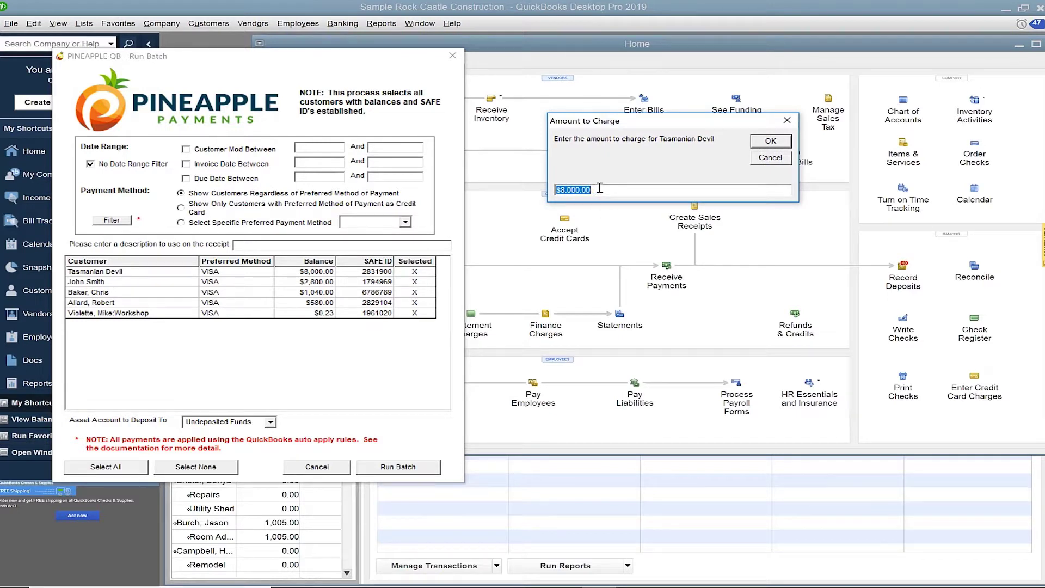
type("10")
left_click(771, 141)
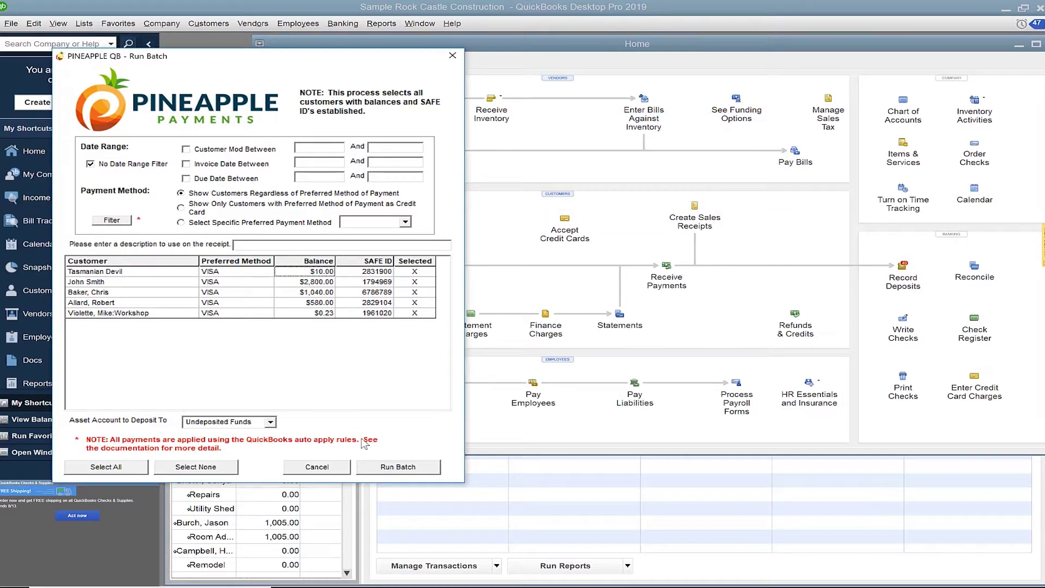
left_click(430, 469)
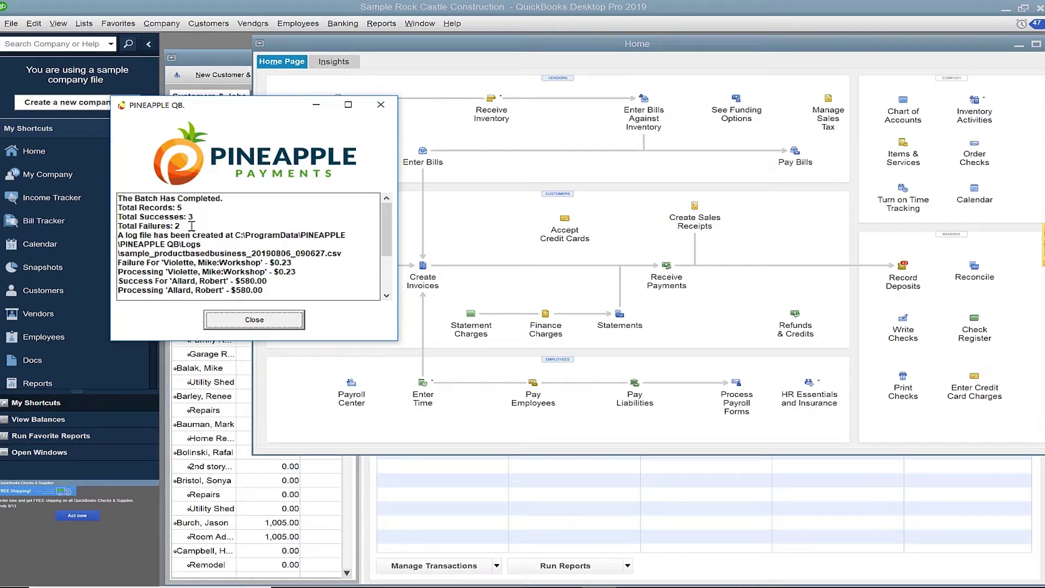
- Close the batch log window reporting 5 records, 3 successes and 2 failures
left_click(294, 321)
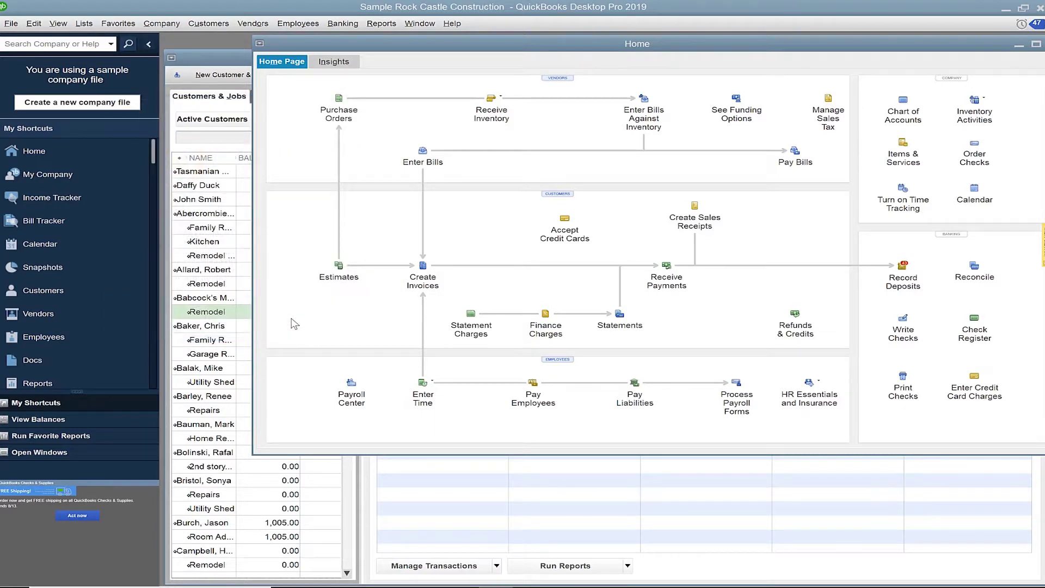
- Load the 08/06/2019 09:06:27 Pineapple batch report and open its log file in Excel
left_click(209, 24)
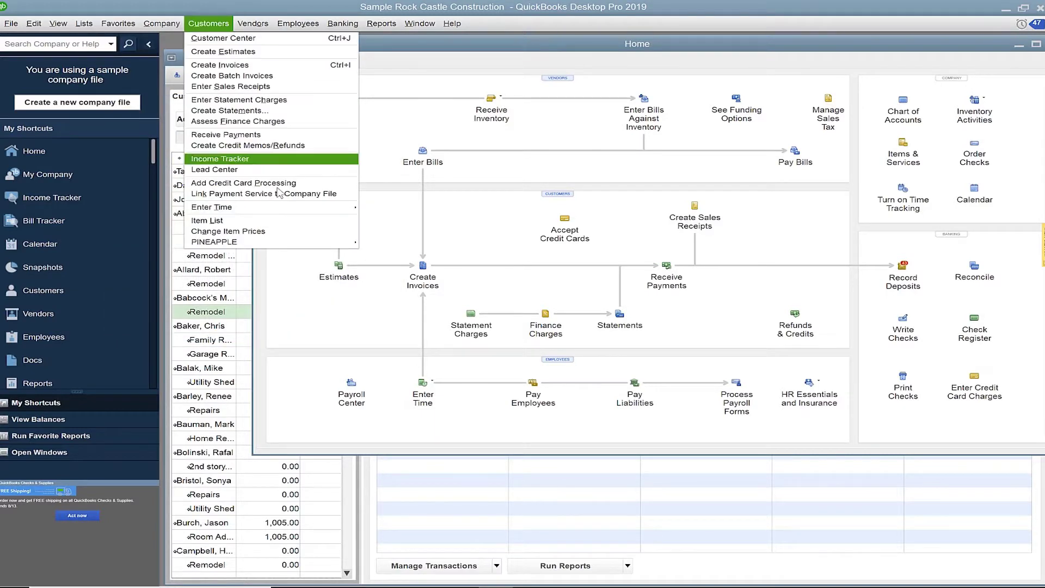
mouse_move(307, 243)
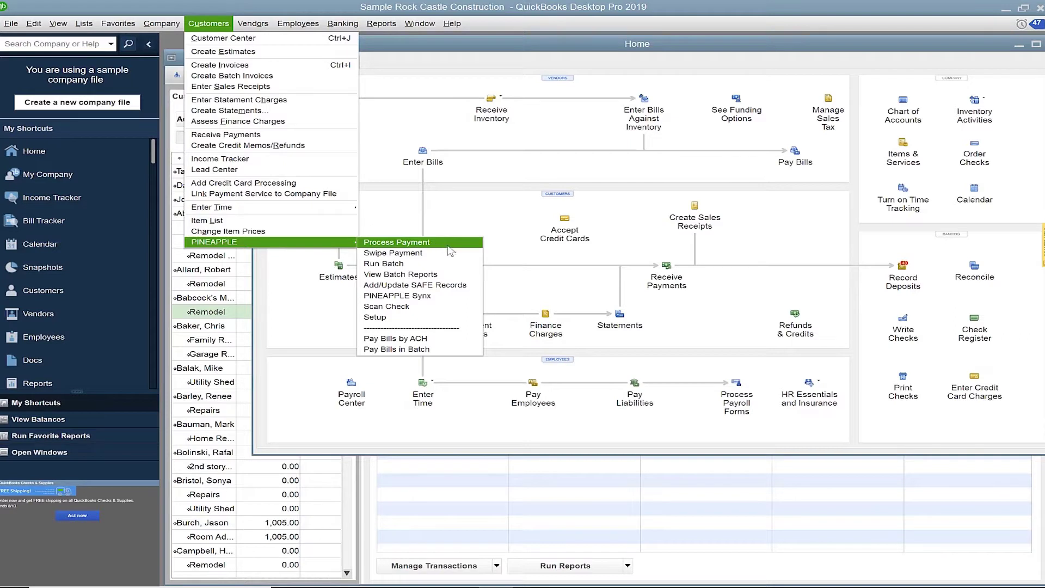
left_click(461, 275)
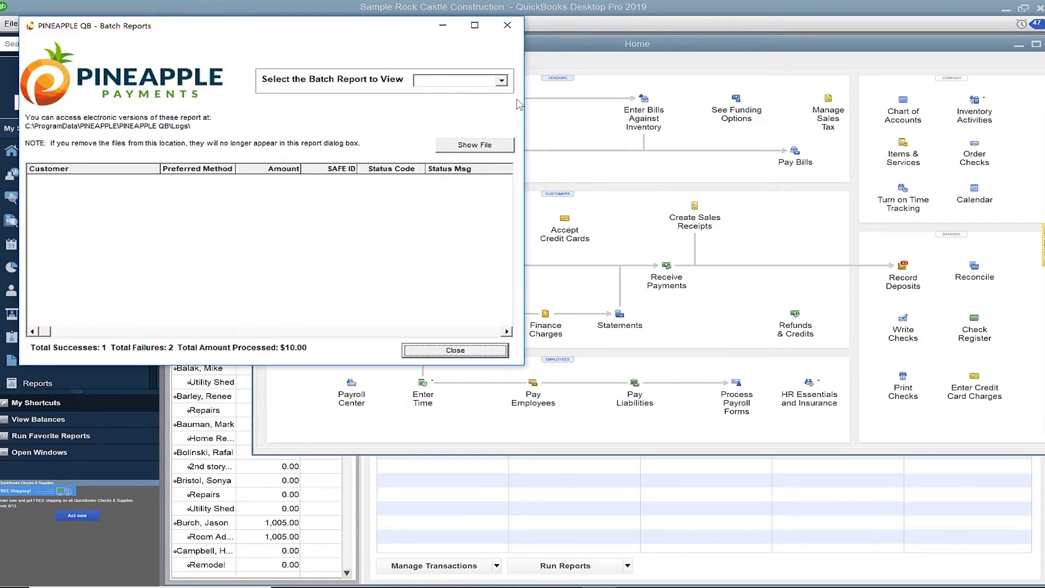
left_click(502, 81)
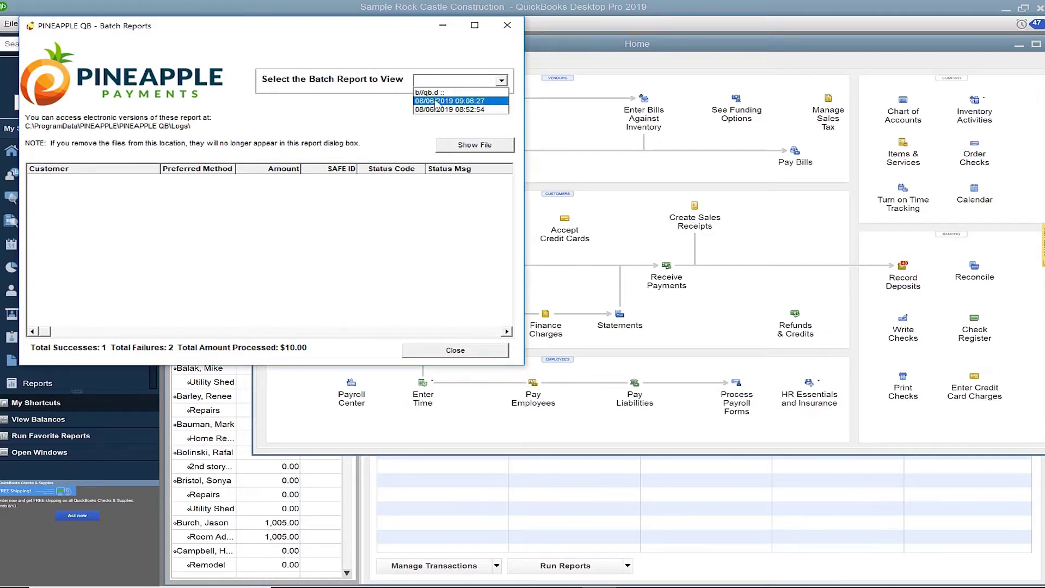
left_click(491, 102)
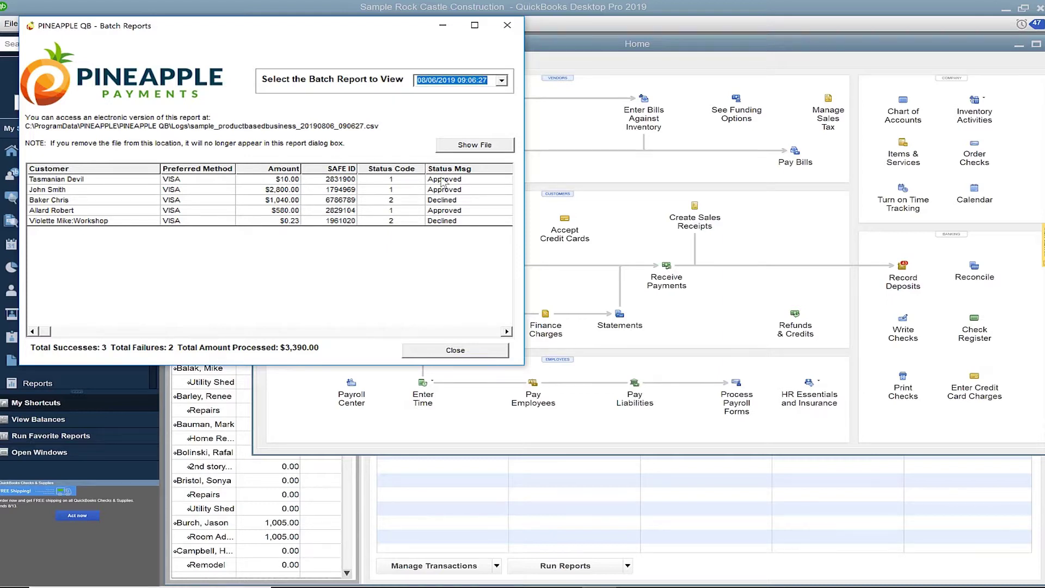
left_click(500, 145)
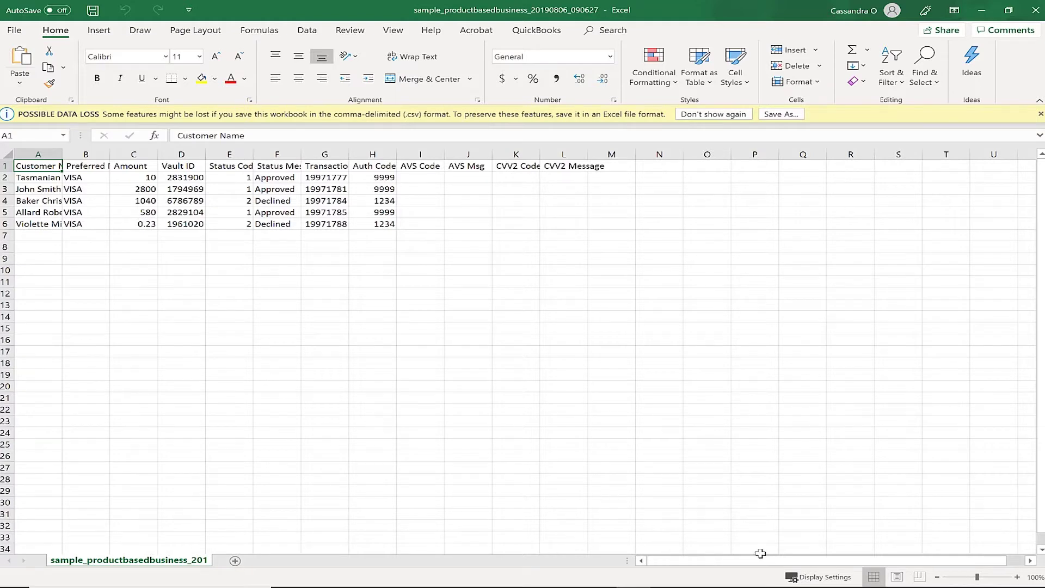
- Review the five VISA charges' approval statuses in the batch log, then minimize Excel
left_click_drag(771, 560, 667, 546)
left_click(467, 271)
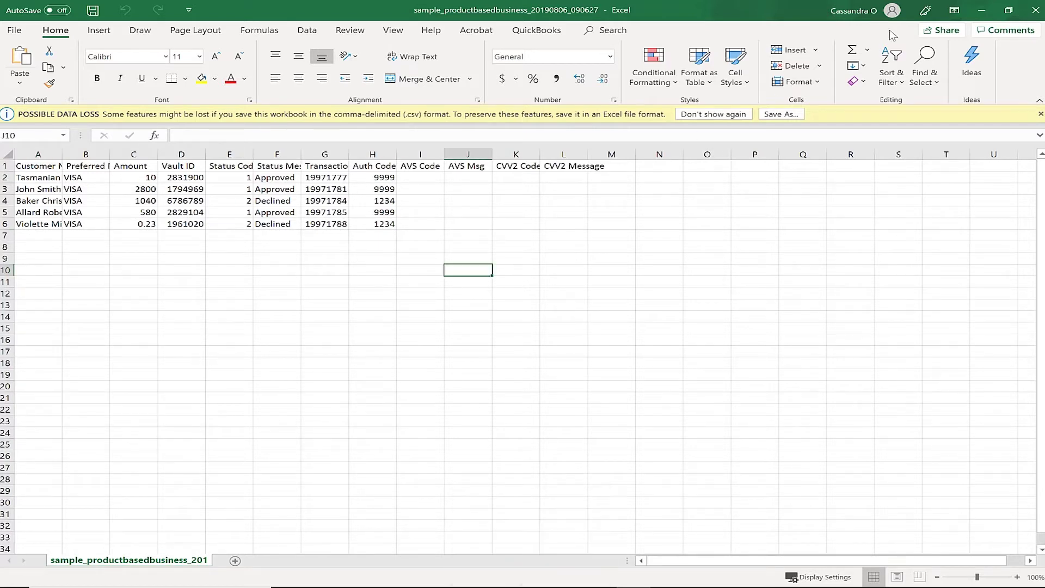
left_click(983, 9)
- Show Tasmanian Devil's customer record with the $10.00 payment, then switch to the Pineapple browser dashboard
left_click(507, 25)
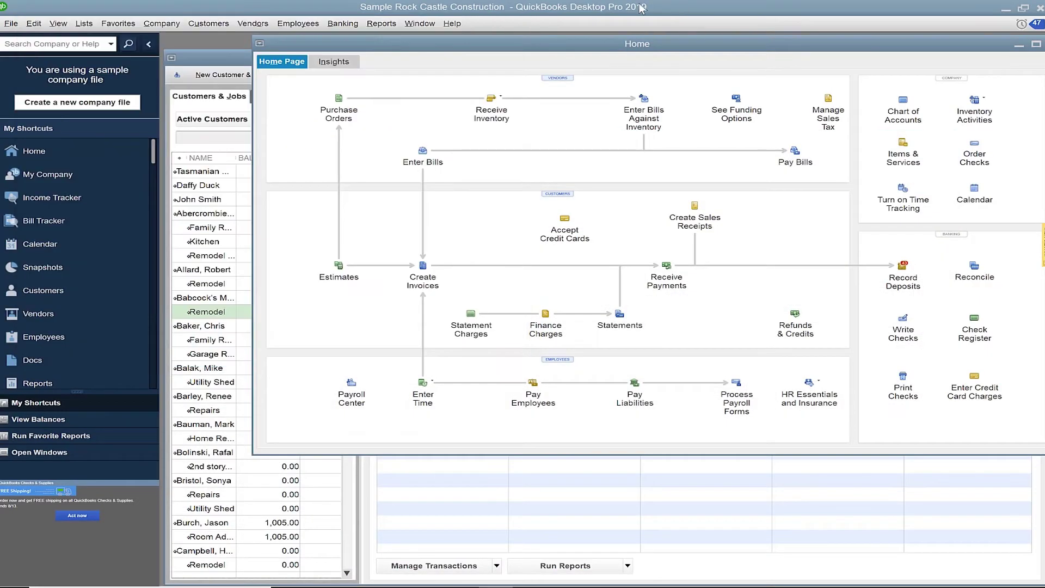
left_click(218, 172)
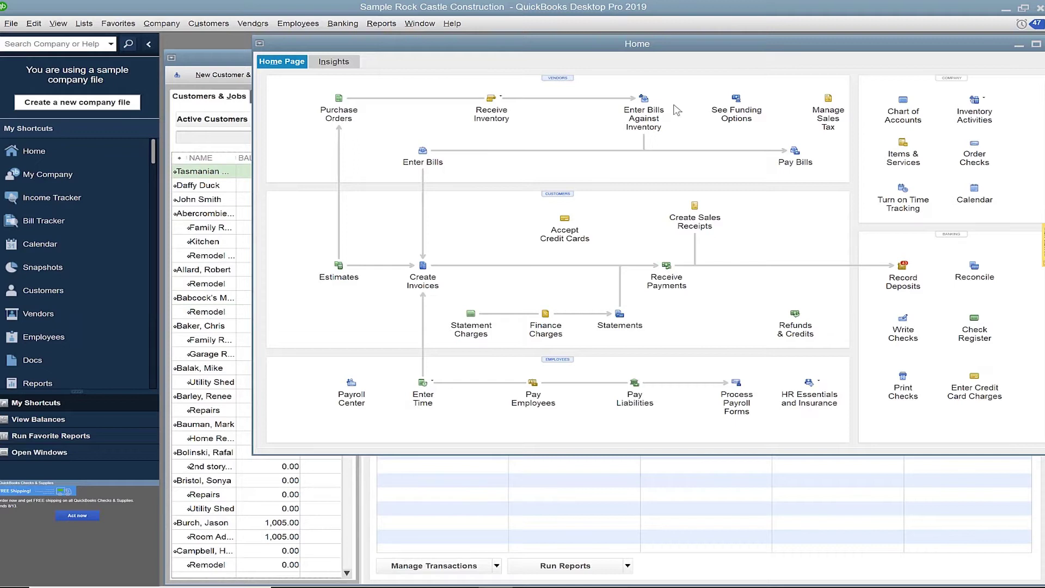
left_click(1032, 47)
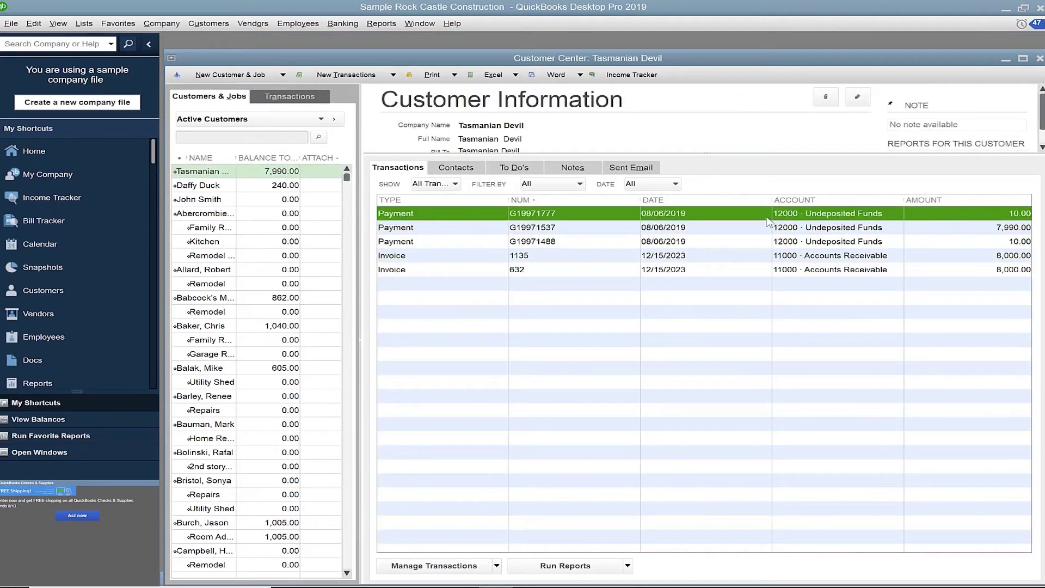
key("alt+Tab")
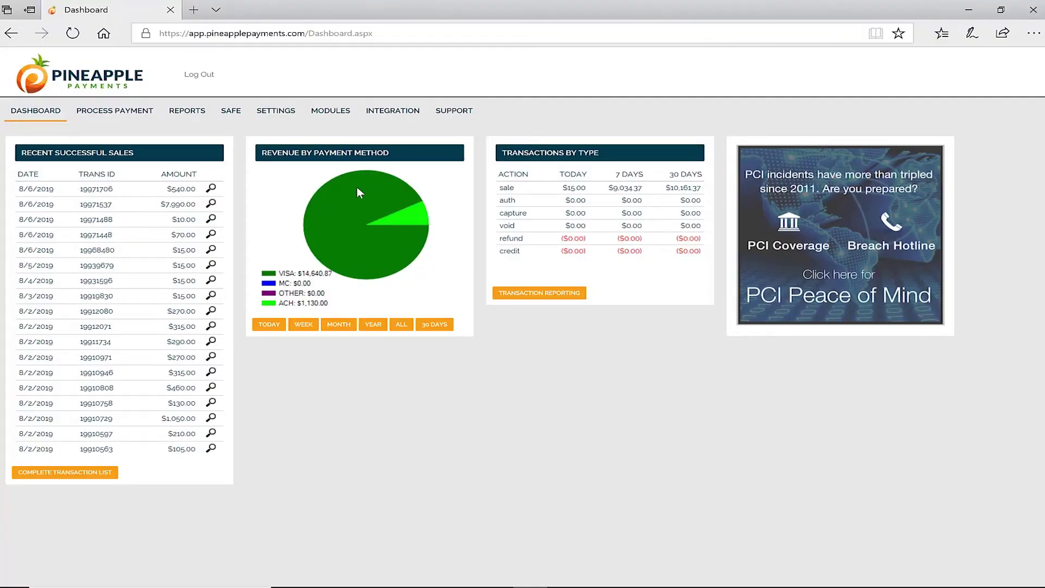
- Run the Transaction Report filtered to QuickBooks™ as transaction source, listing 11 transactions
left_click(187, 112)
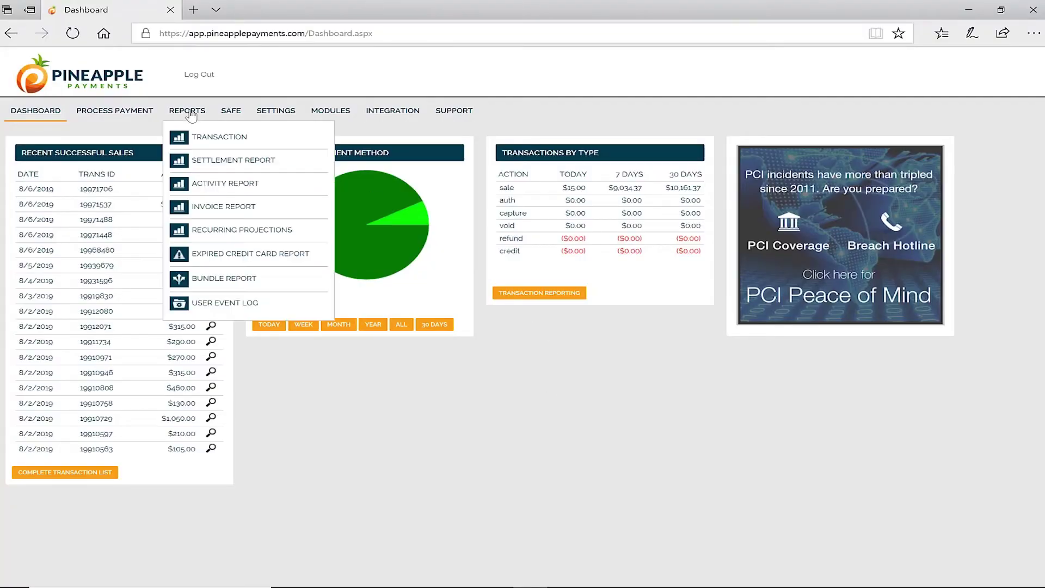
left_click(257, 141)
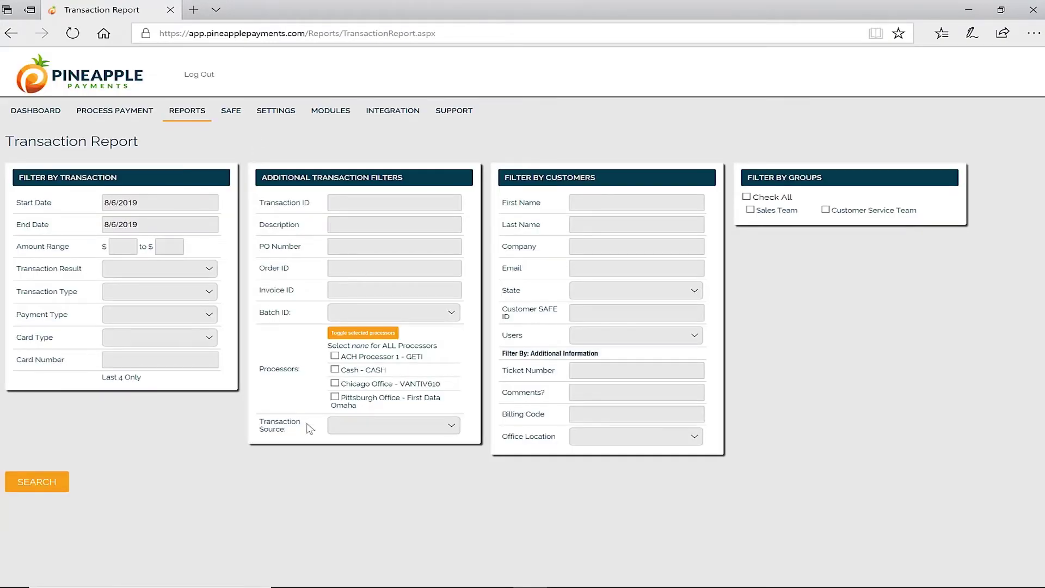
left_click(381, 428)
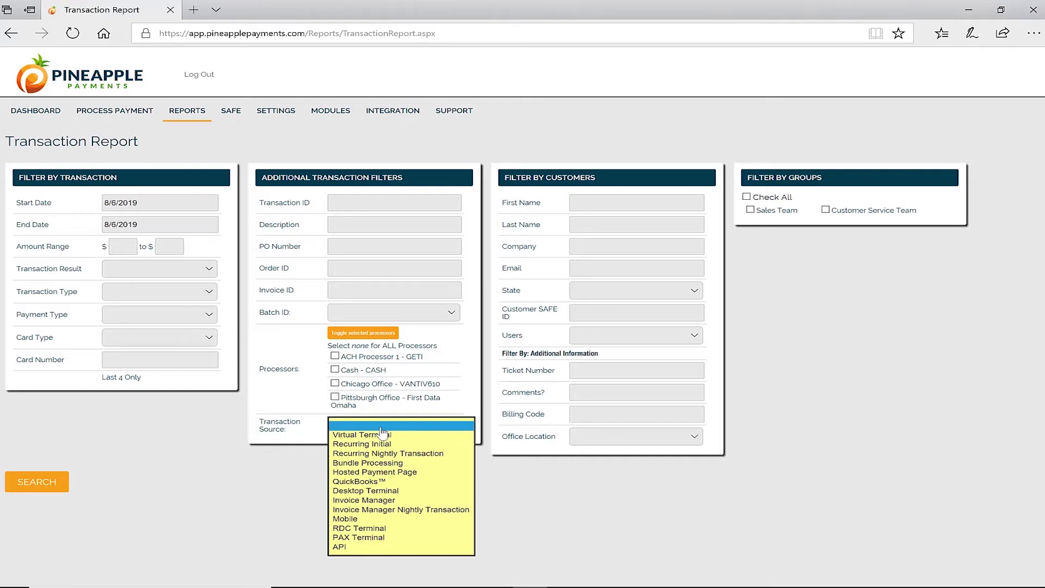
left_click(390, 483)
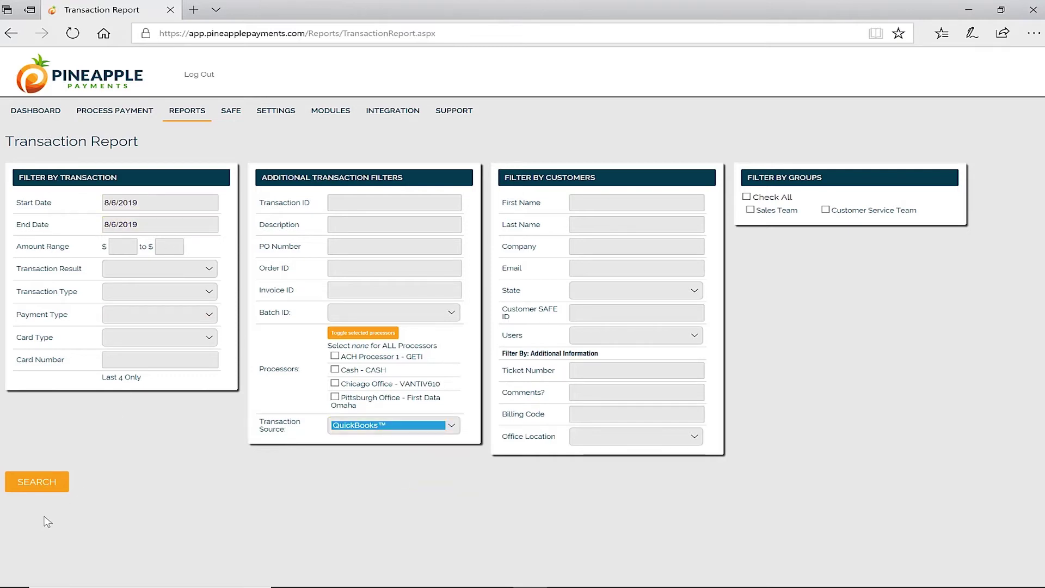
left_click(48, 483)
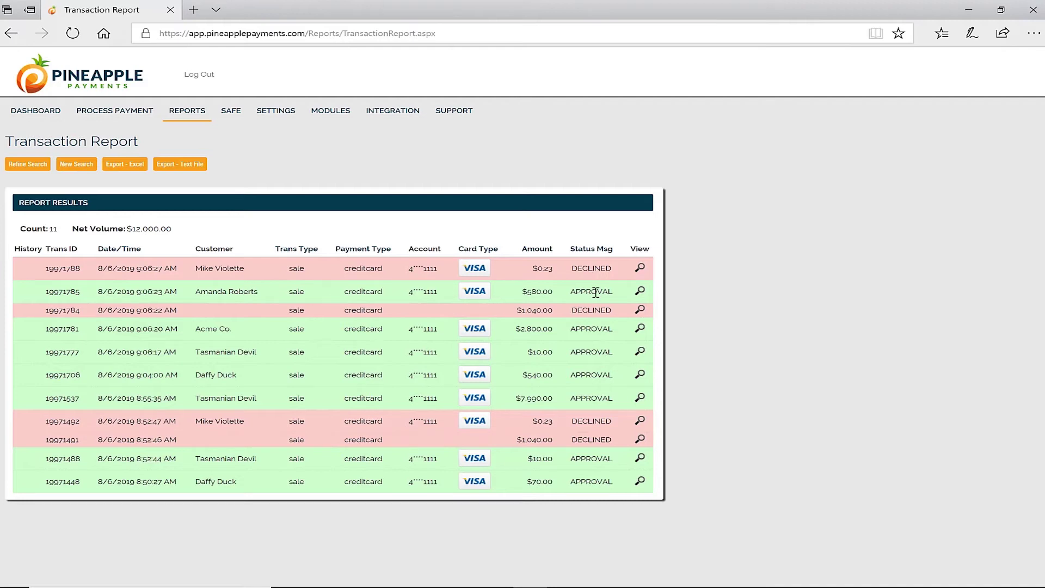
- Inspect the $580.00 approved transaction 19971785, then go back to the Dashboard
left_click(641, 292)
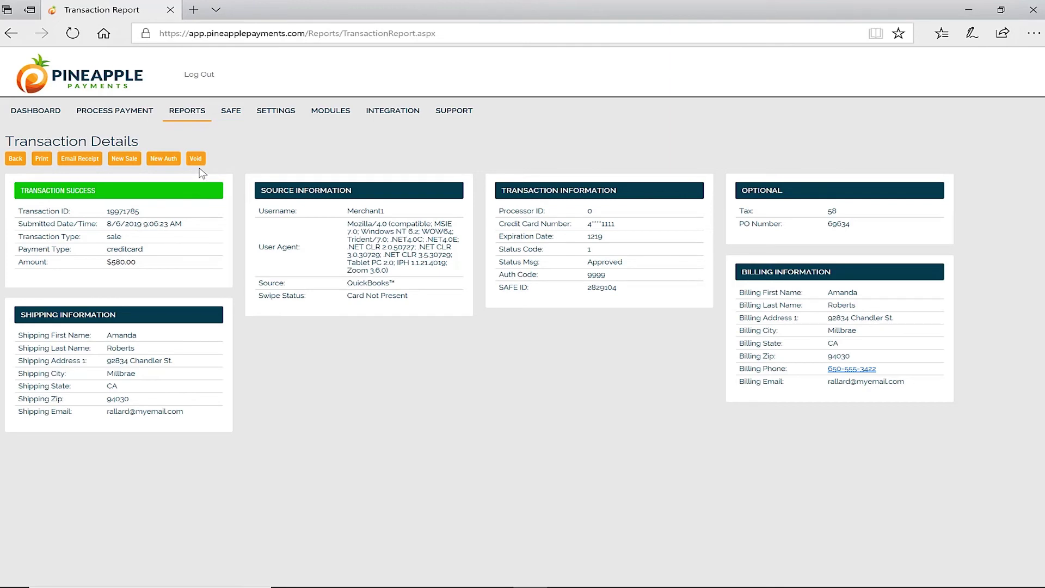
left_click(49, 111)
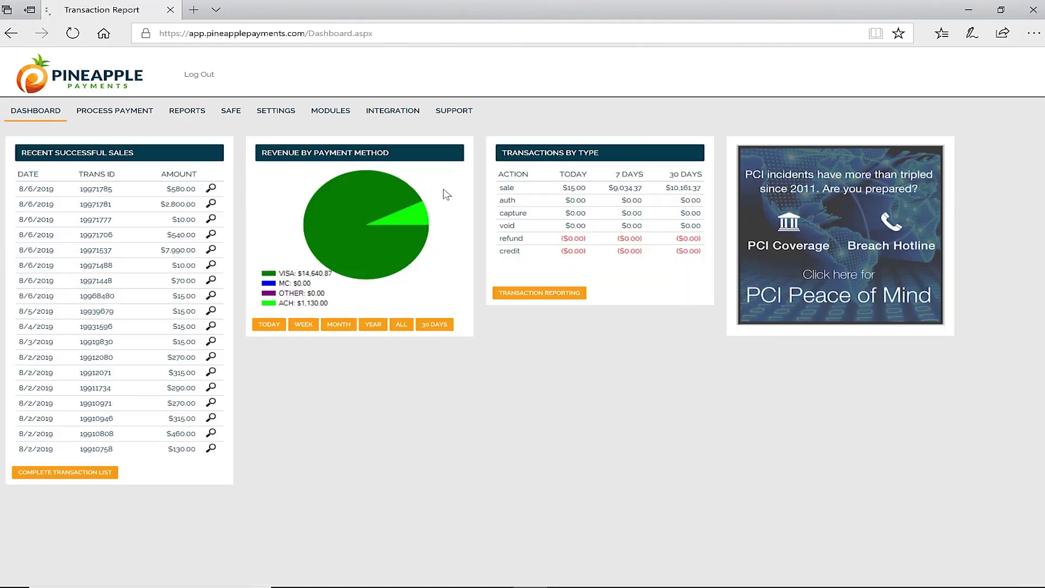